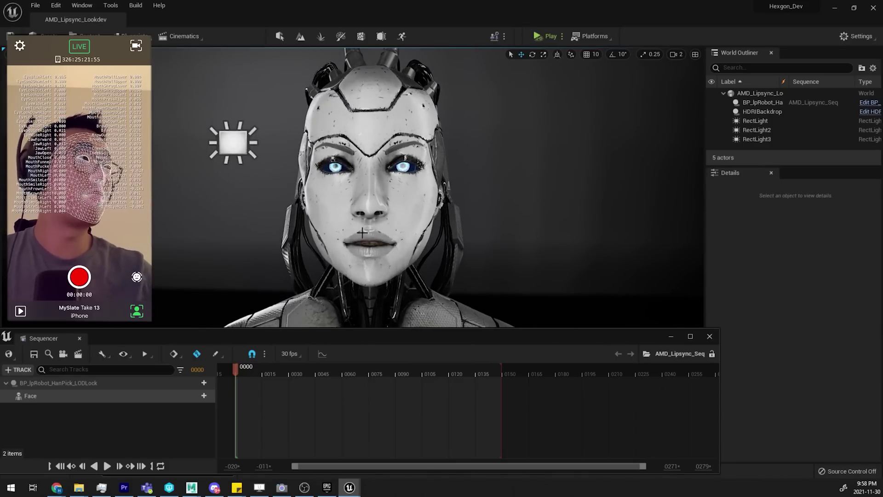
Step: Select the BP_lpRobot head actor in the viewport
left_click(341, 206)
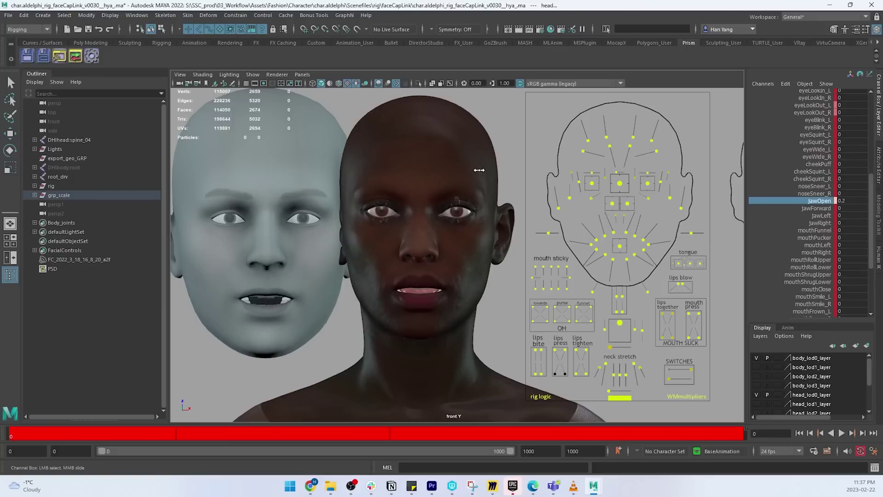
Step: Raise the jawOpen channel to 1, then scrub frames 310–359 to review the captured animation
middle_click_drag(479, 169, 482, 170)
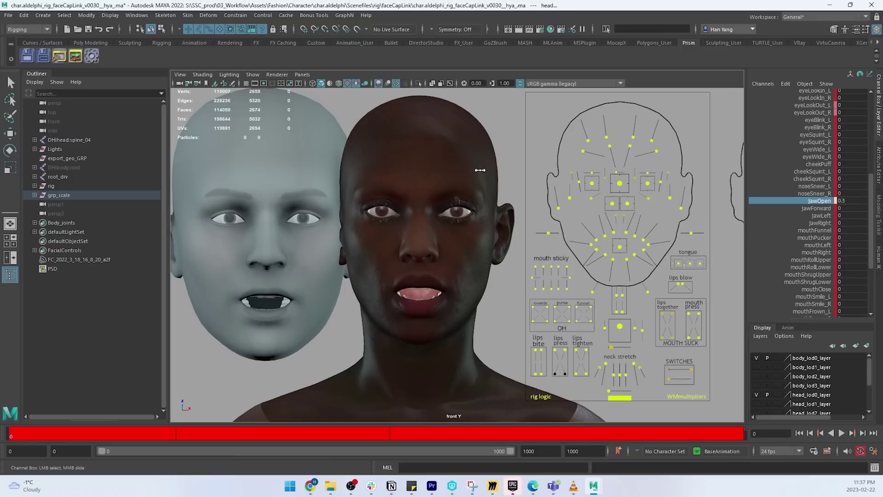
middle_click_drag(483, 170, 482, 170)
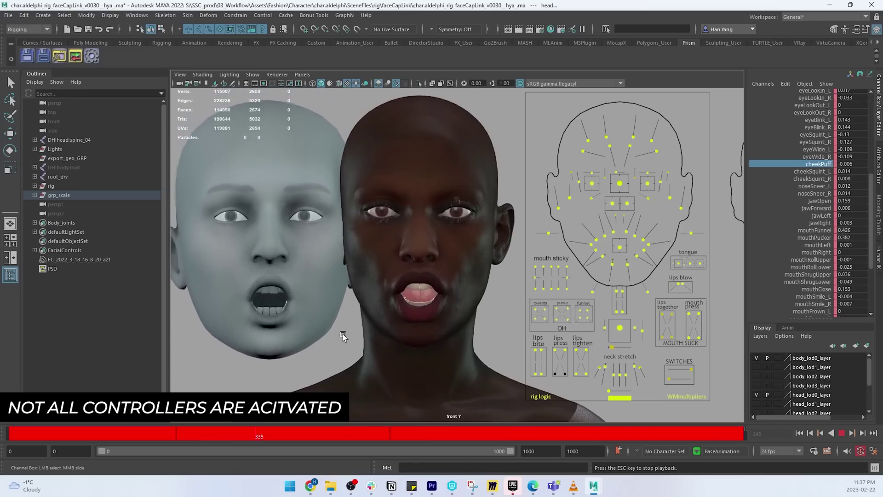
mouse_move(366, 325)
middle_mouse_down("alt")
mouse_move(385, 331)
mouse_move(370, 334)
middle_mouse_up("alt")
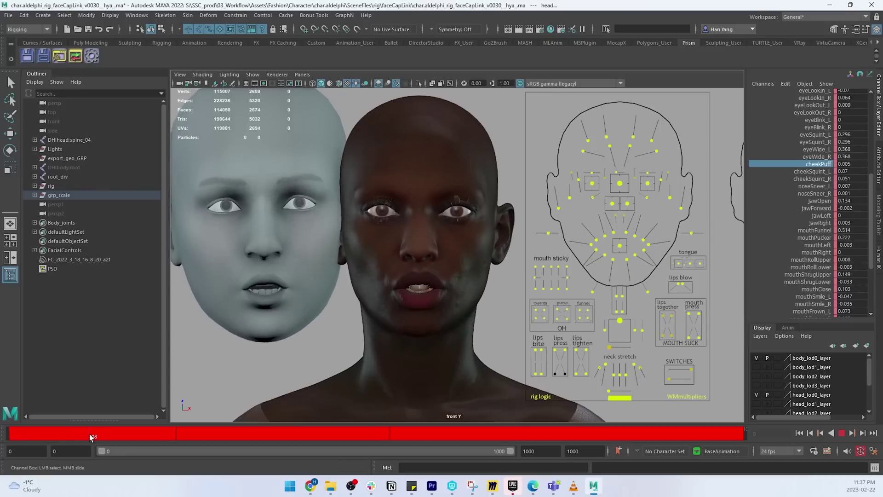
Step: Scrub from frame 38 to about 403 to check eye tracking and the big mouth-open expressions
left_click_drag(90, 435, 161, 435)
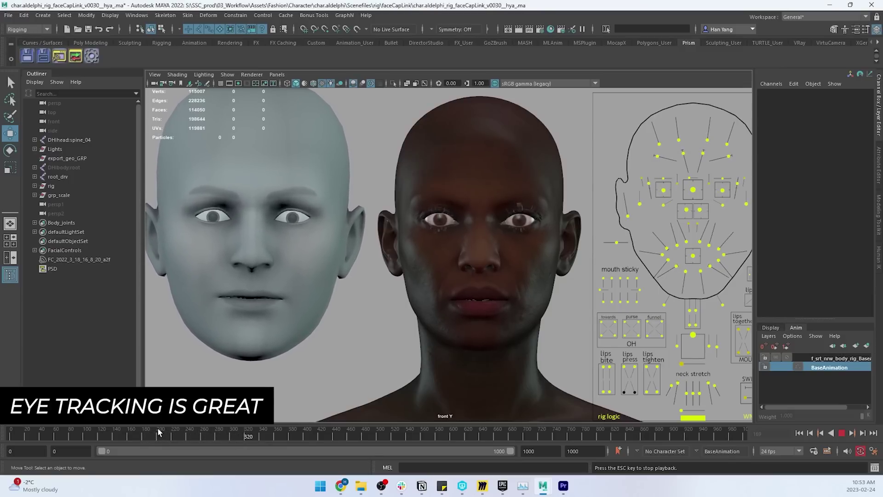
left_click_drag(158, 432, 307, 437)
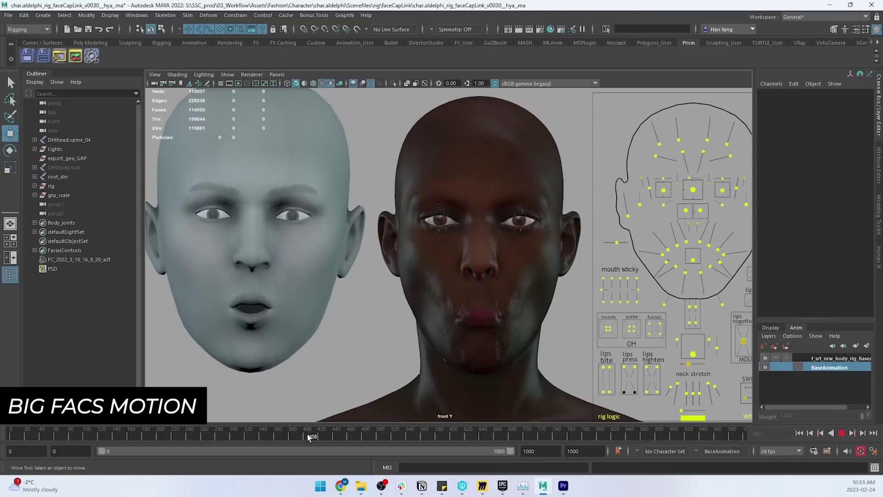
left_click_drag(308, 437, 310, 437)
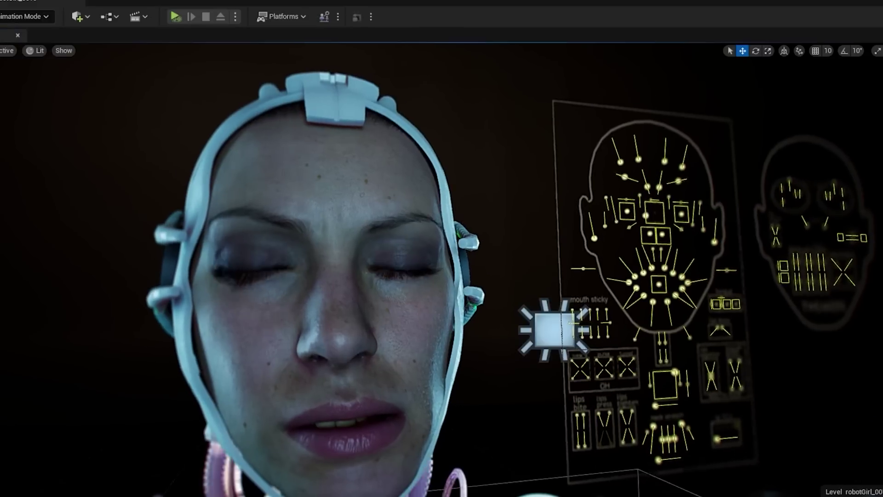
Step: Switch to Game View, stop the lip-sync playback, and step through the robot shot
key("g")
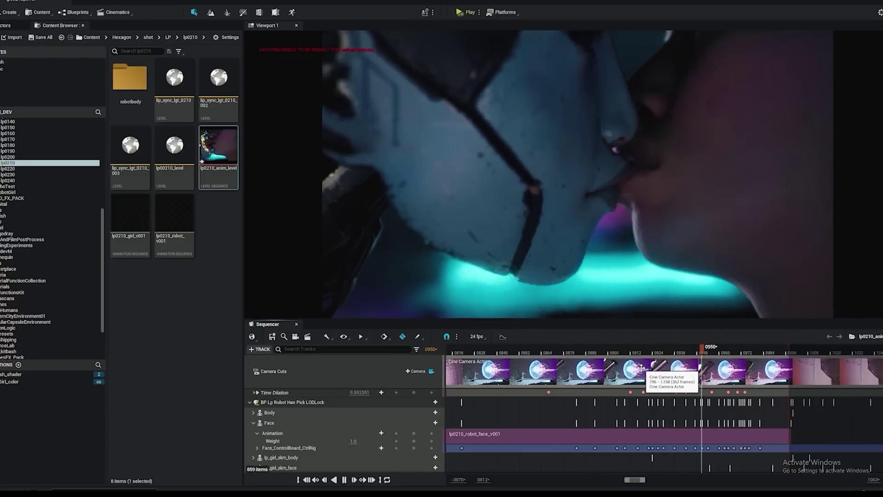
key("space")
left_click_drag(701, 357, 718, 357)
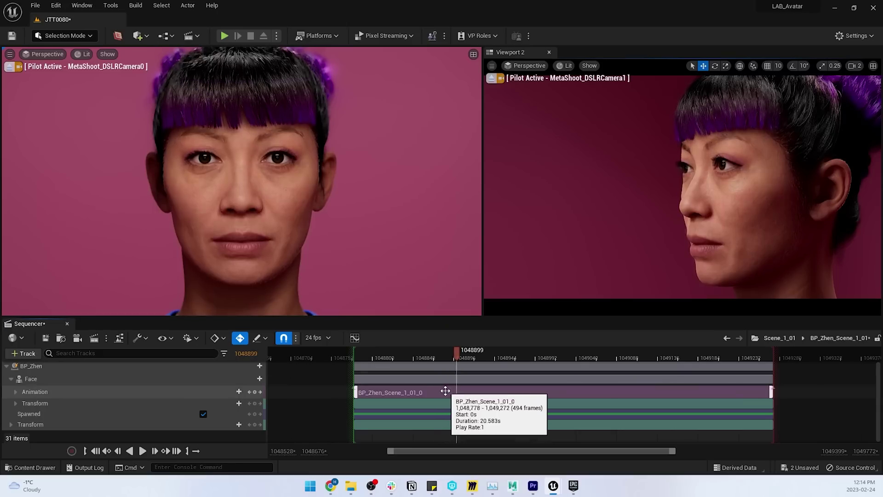
Step: Split the face clip at frame 1049009 and overlap its sections on two Animation rows
left_click(446, 391)
left_click_drag(456, 357, 415, 359)
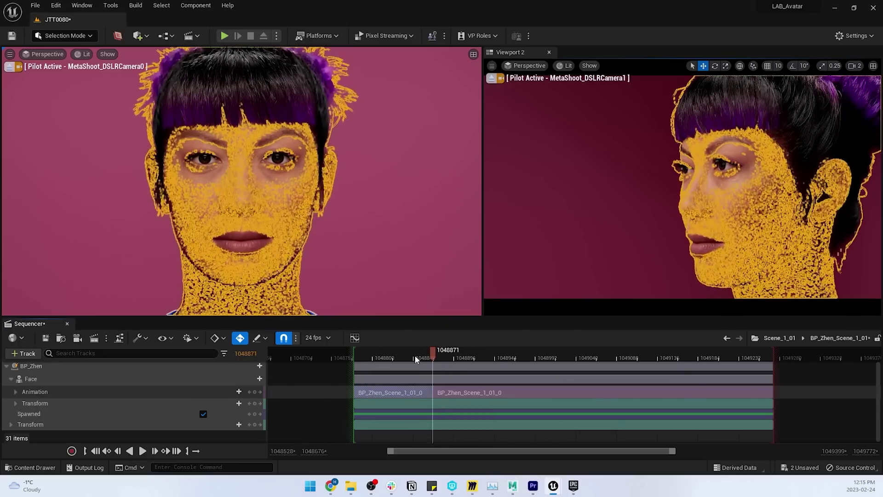
left_click(550, 358)
left_click(488, 392)
key("ctrl+/")
left_click_drag(490, 392, 330, 396)
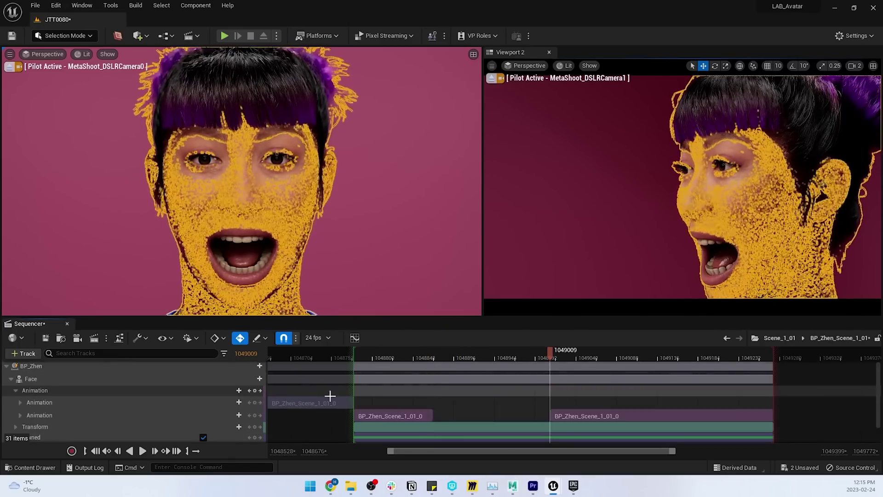
left_click_drag(396, 415, 460, 416)
left_click_drag(582, 416, 592, 399)
Step: Set the two Animation rows' weights to 0.535392 and 1.69613, then play the blend from about frame 1048967
double_click(173, 416)
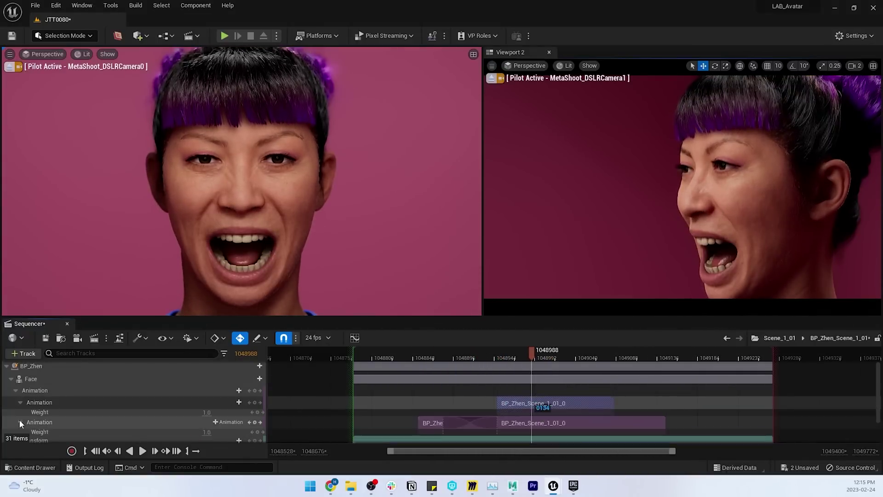
double_click(202, 402)
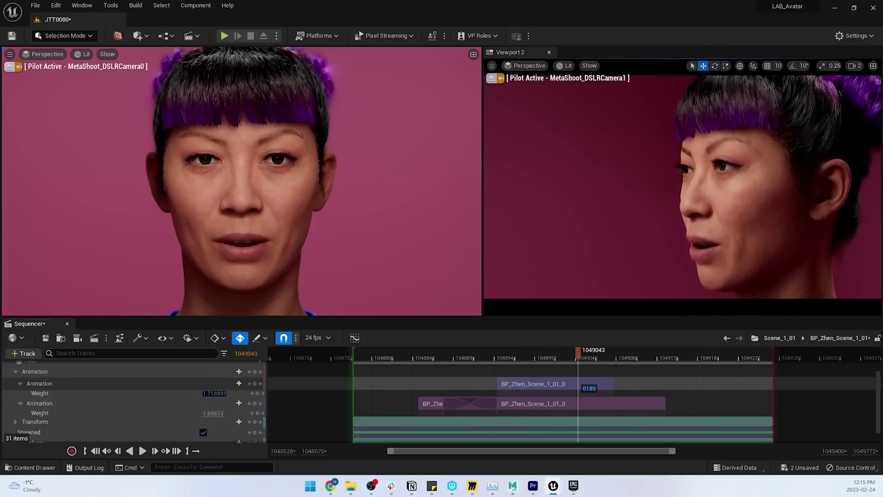
left_click(515, 358)
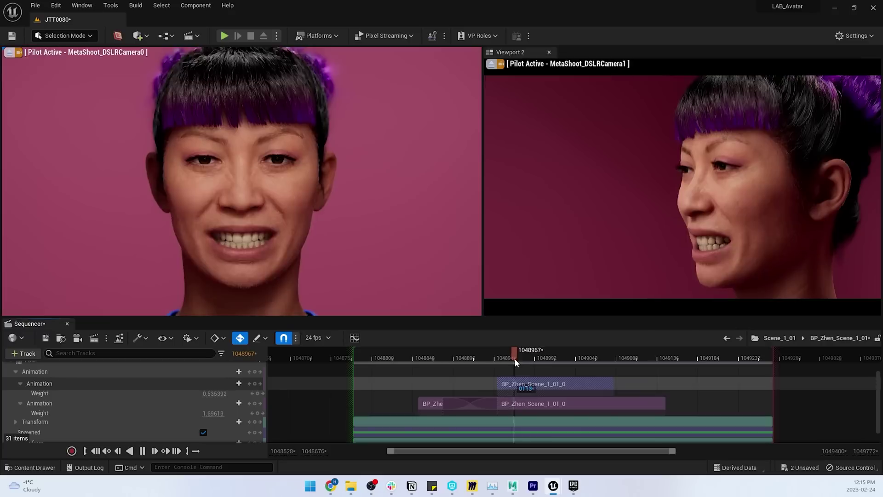
key("space")
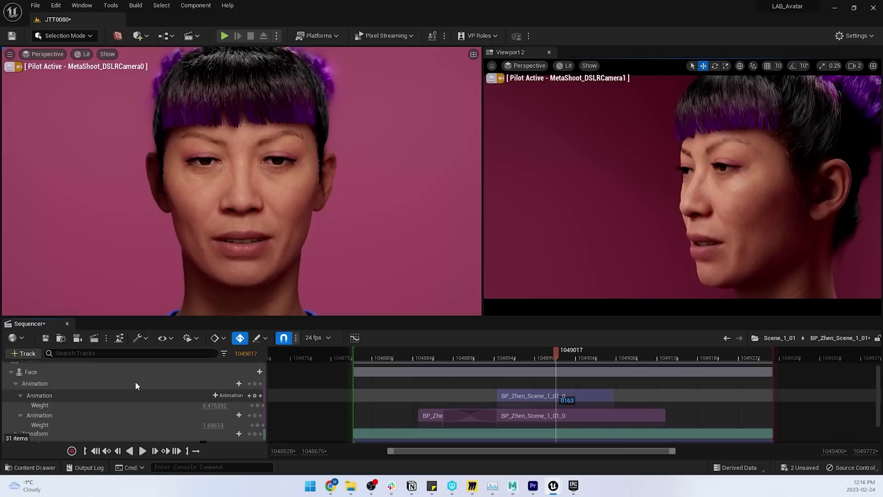
Step: Bake the Face track to Face_ControlBoard_CtrlRig and check the result at frame 1048926
right_click(144, 372)
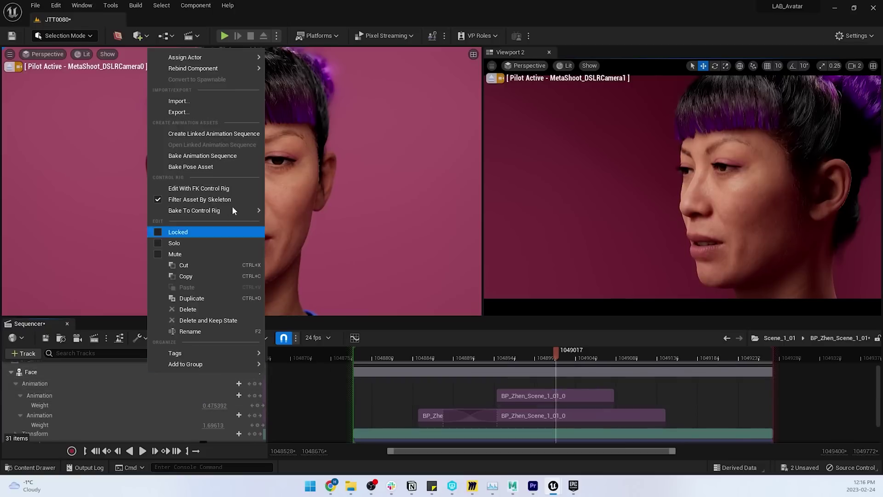
mouse_move(207, 210)
left_click(318, 226)
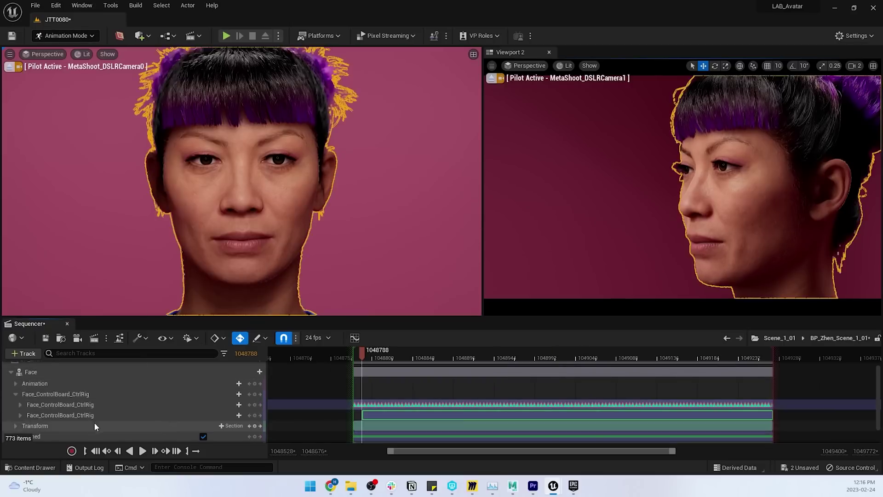
left_click_drag(450, 358, 485, 360)
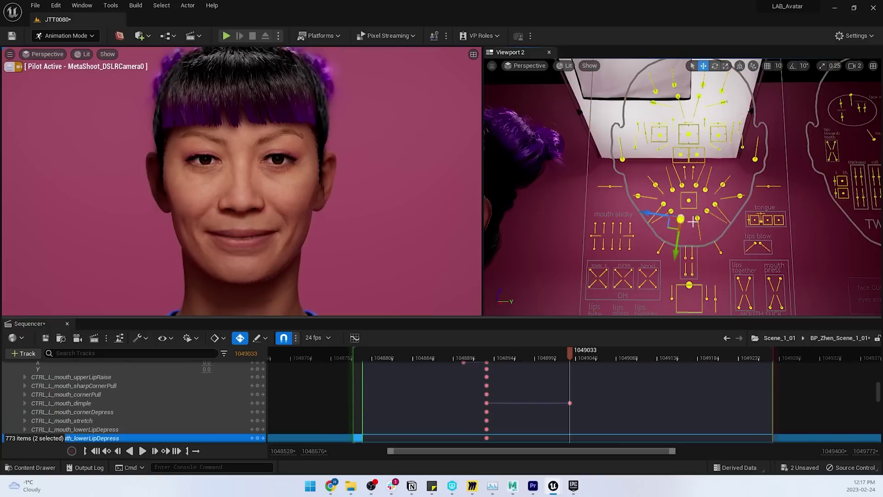
Step: Select face-board controls such as CTRL_R_eye_squintInner, then start playing the shot
left_click(699, 221)
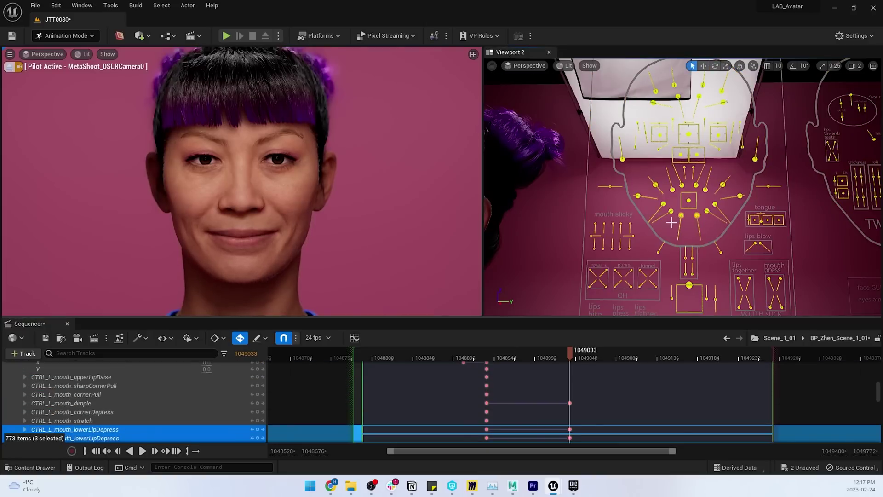
left_click(717, 148)
left_click(739, 145, "shift")
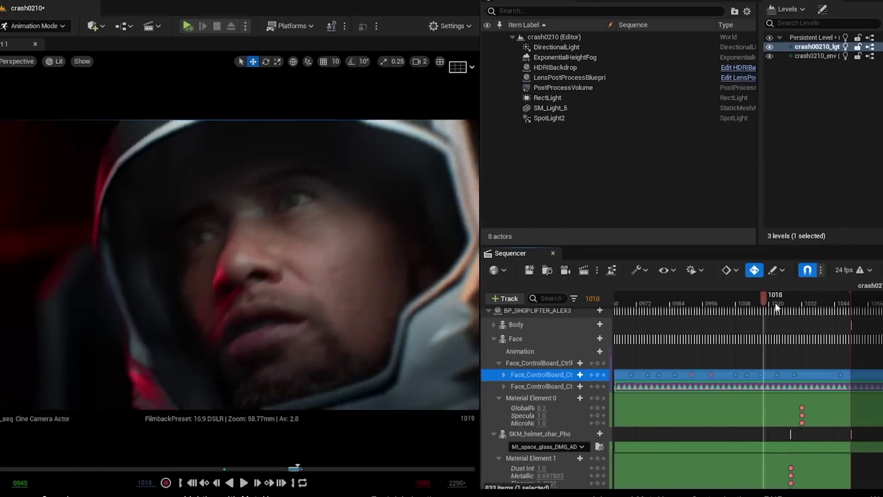
right_click(534, 374)
key("Escape")
key("space")
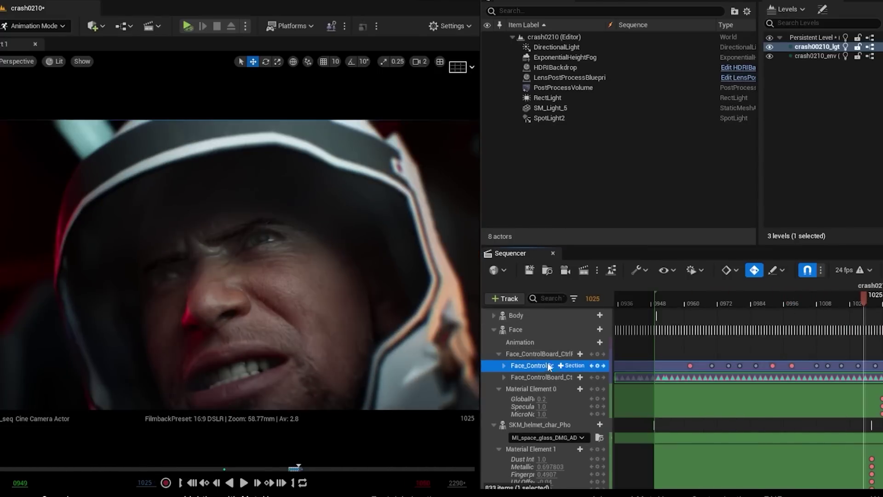
Step: Pause the crash0210 playback and scrub around frame 86 to review the pilot's face
right_click(543, 366)
key("Escape")
key("space")
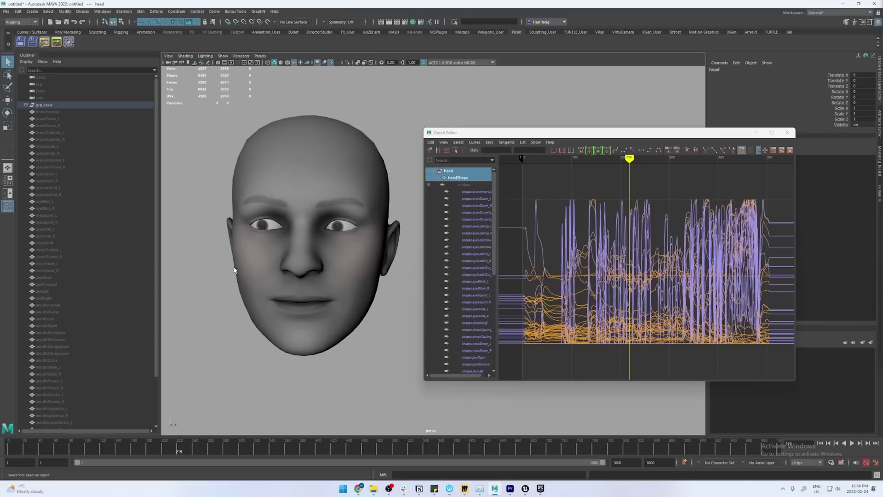
left_click_drag(74, 451, 122, 450)
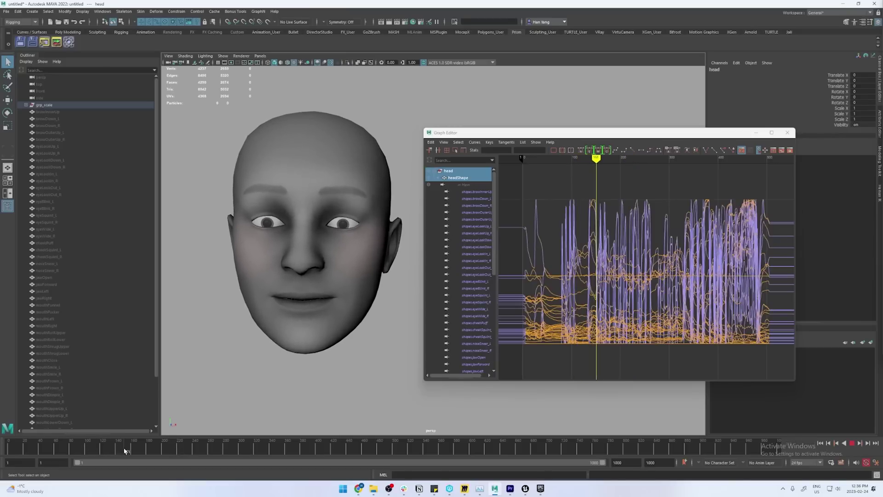
Step: Load the CTRL_C_jaw control as the driven object and reveal the shapes blendshape attributes
key("alt+v")
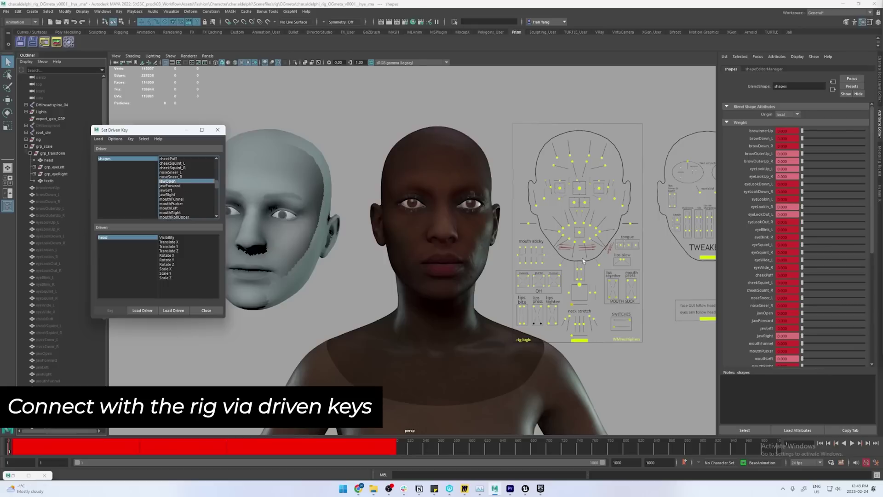
left_click(579, 285)
left_click(174, 310)
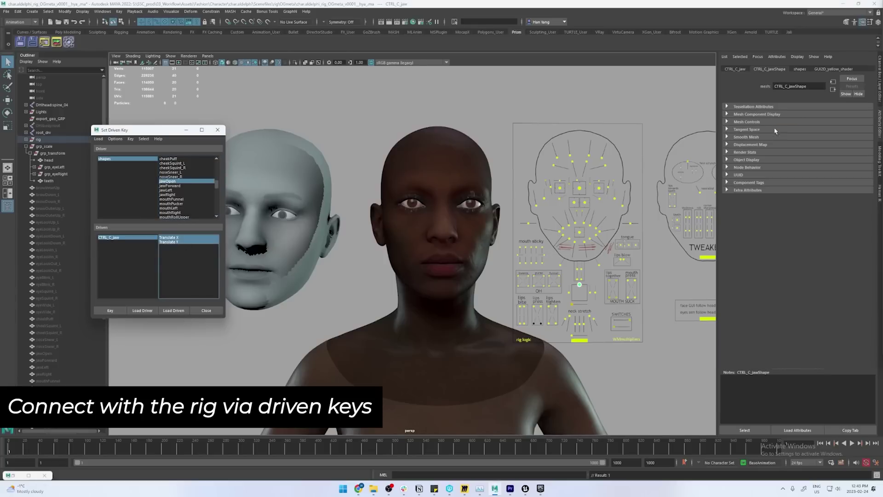
key("ctrl+a")
left_click(800, 102)
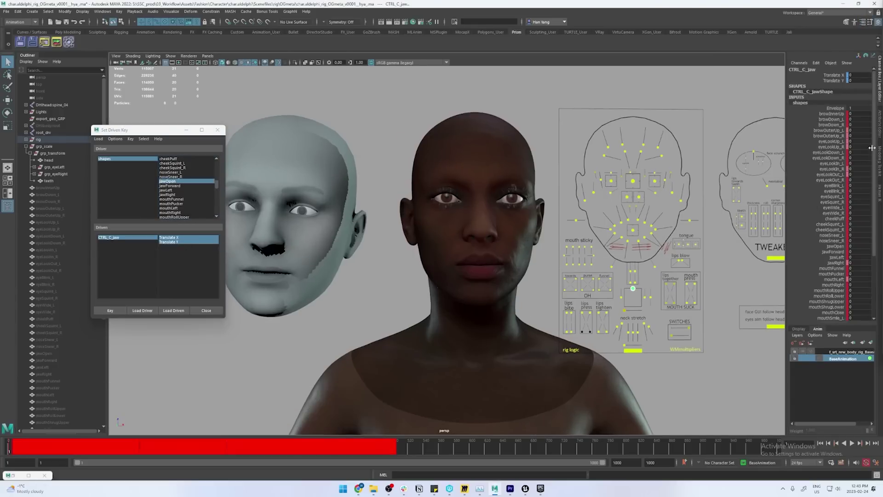
Step: Move the jaw control down to open the mouth, reset it, and scrub frames 115–138
key("w")
left_click_drag(629, 281, 629, 293)
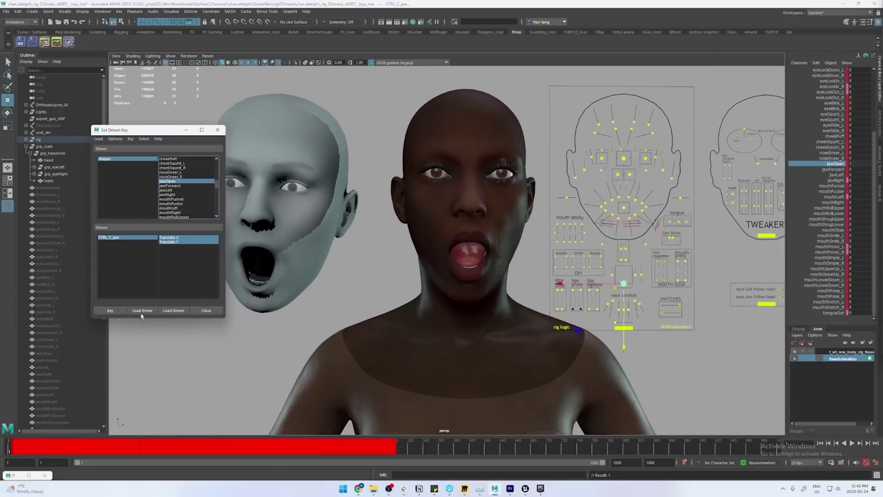
key("ctrl+z")
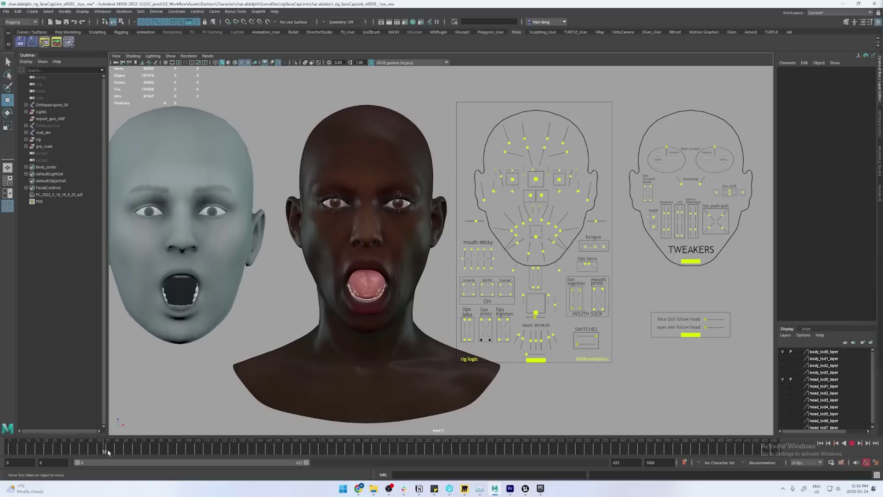
left_click_drag(221, 447, 261, 446)
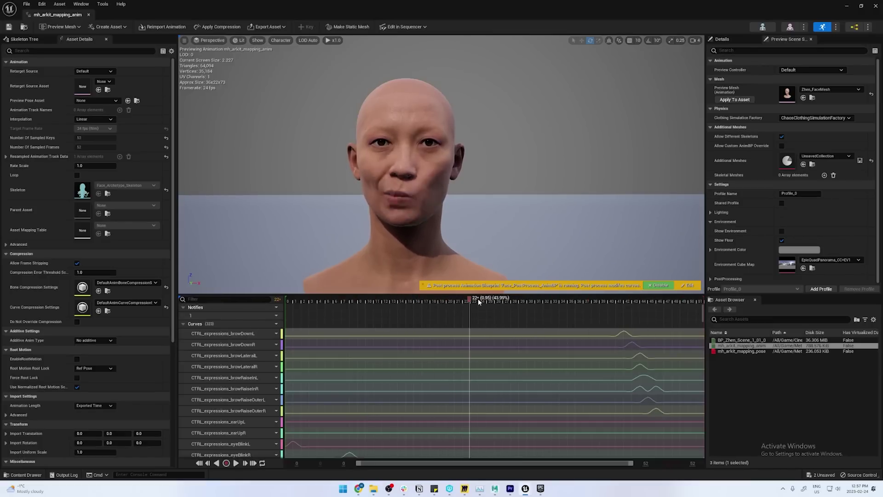
Step: Scrub mh_arkit_mapping_anim from frame 27 to 32 to inspect its CTRL_expressions curves
left_click_drag(513, 301, 556, 307)
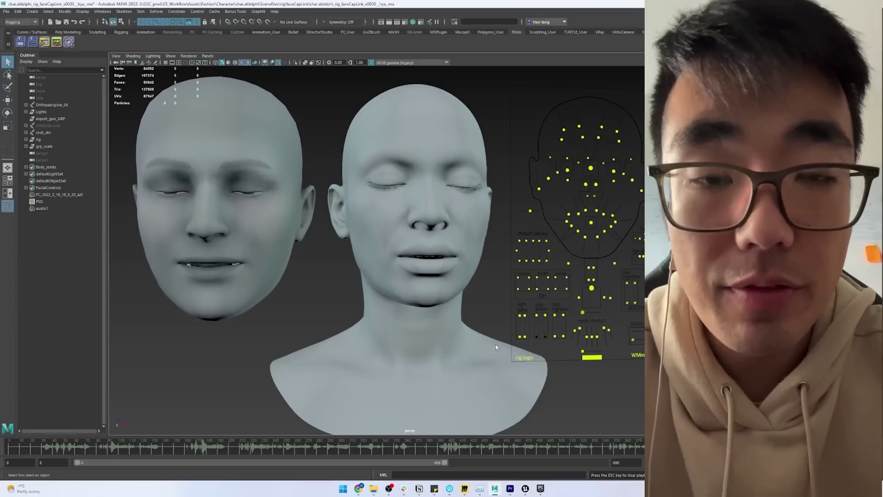
Step: Orbit the view slightly around both heads to watch the captured performance
left_click_drag(495, 344, 493, 342, "alt")
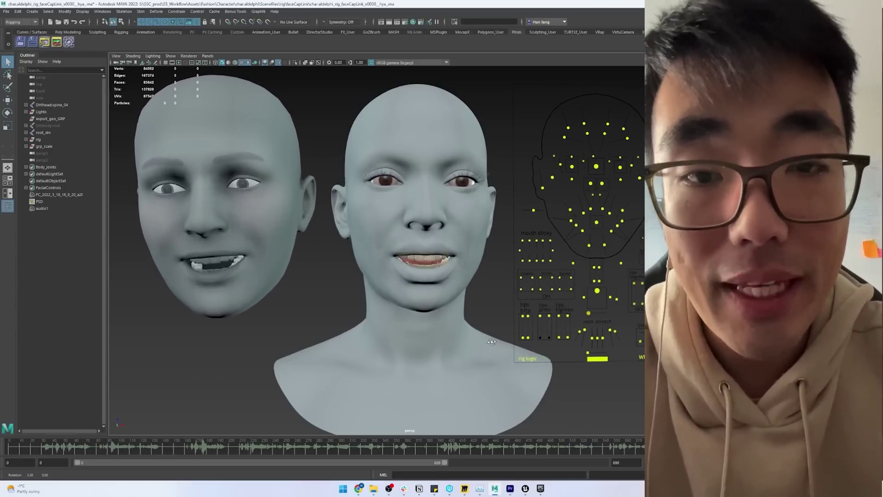